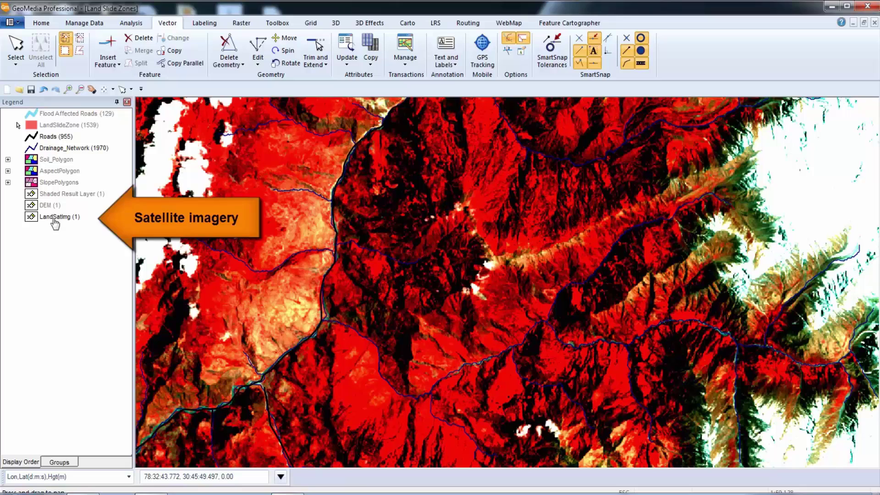
- Display the DEM, Shaded Result Layer and SlopePolygons, and expand SlopePolygons to show its 0–65° classes
right_click(46, 205)
left_click(75, 195)
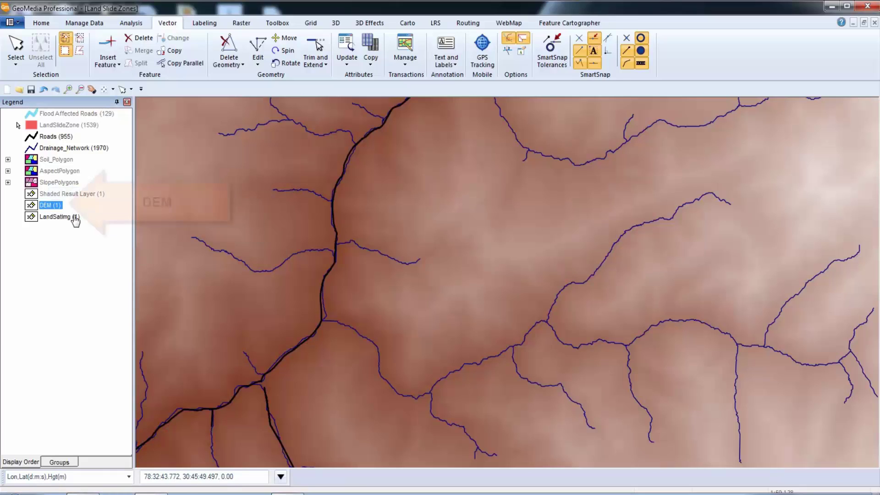
right_click(58, 193)
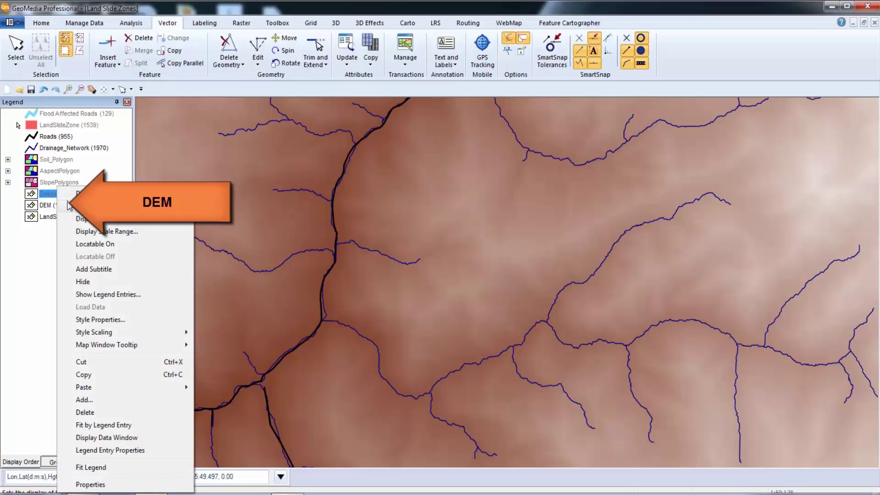
left_click(84, 197)
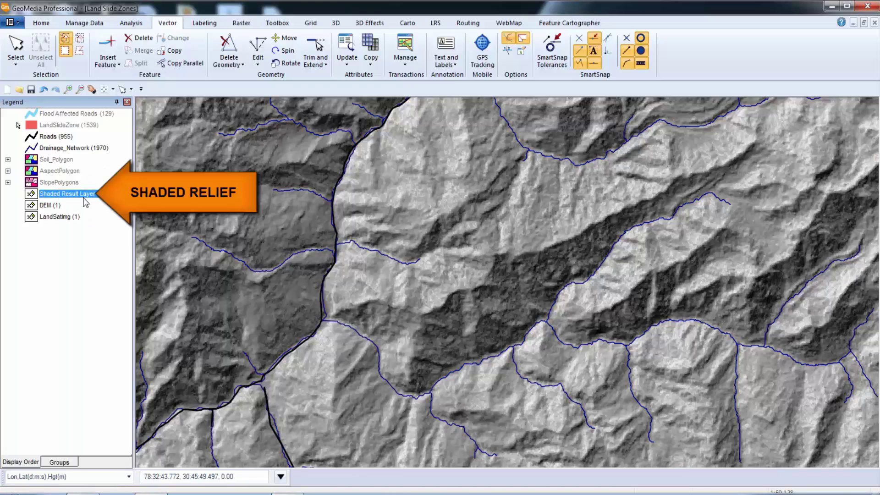
right_click(56, 182)
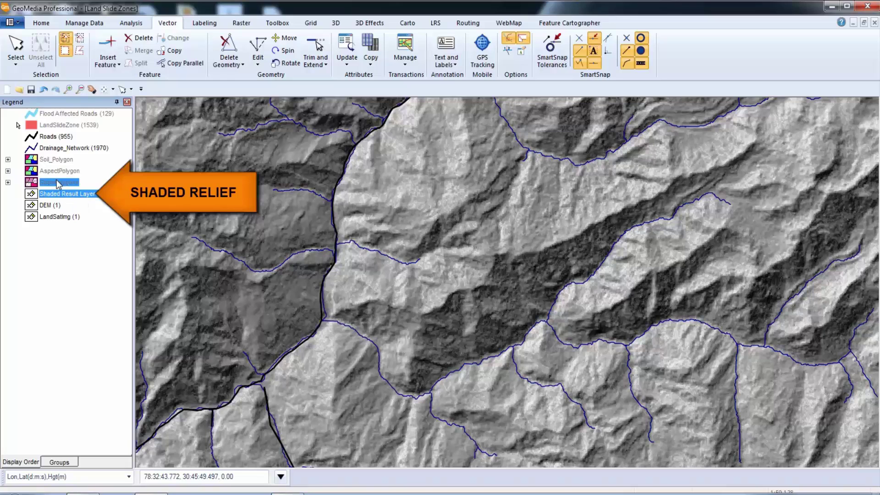
left_click(81, 189)
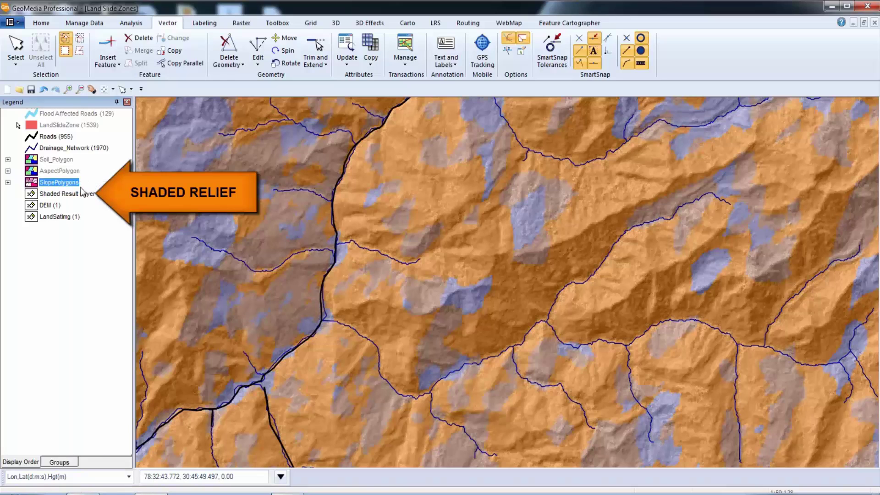
left_click(8, 182)
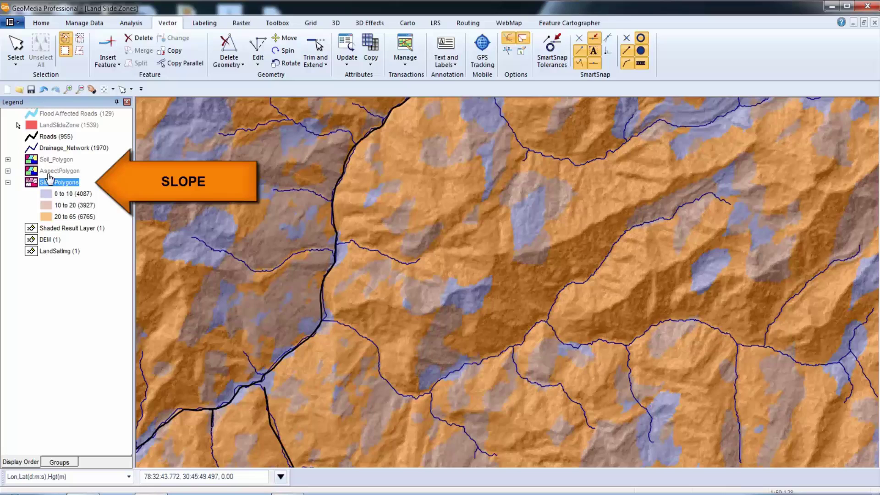
- Turn on AspectPolygon, expand its aspect classes, then switch the layer off again
right_click(51, 171)
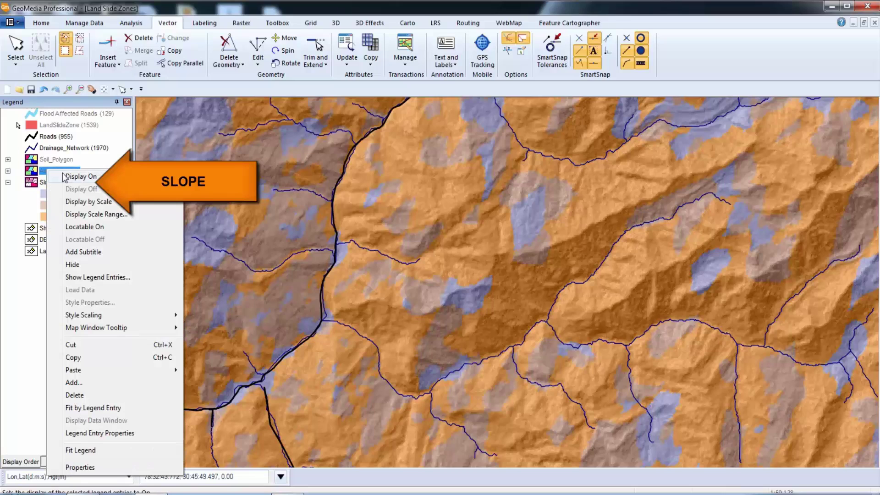
left_click(67, 176)
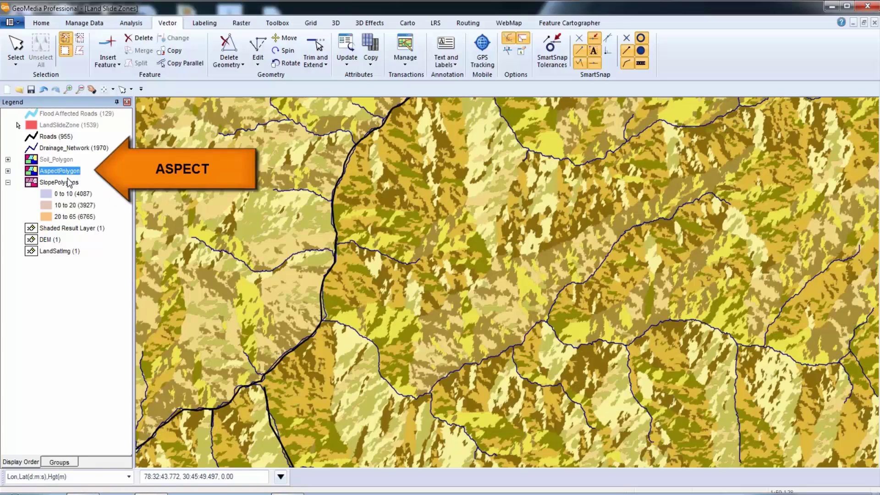
left_click(8, 170)
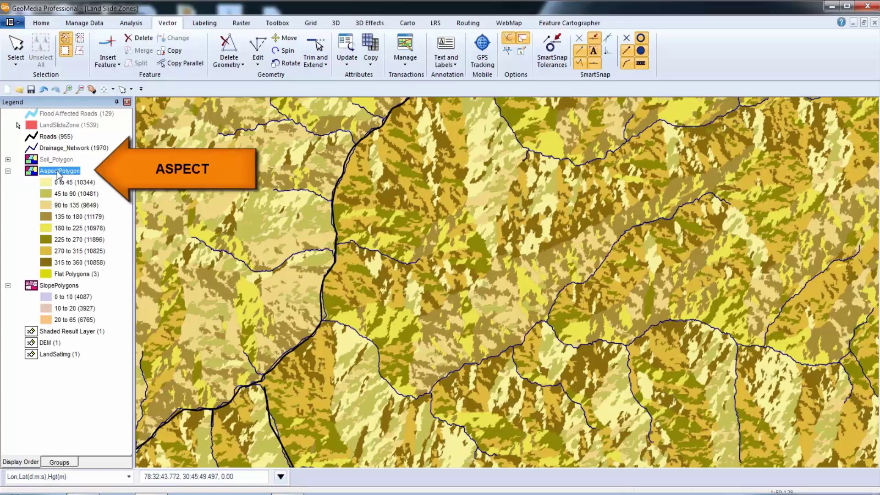
right_click(56, 171)
left_click(82, 190)
- Expand Soil_Polygon to list its soil classes and collapse the AspectPolygon class list
left_click(60, 159)
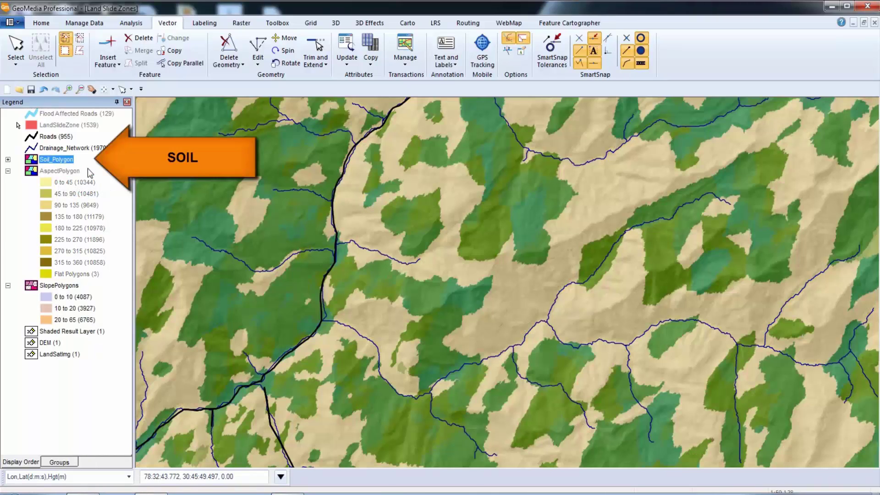
left_click(8, 160)
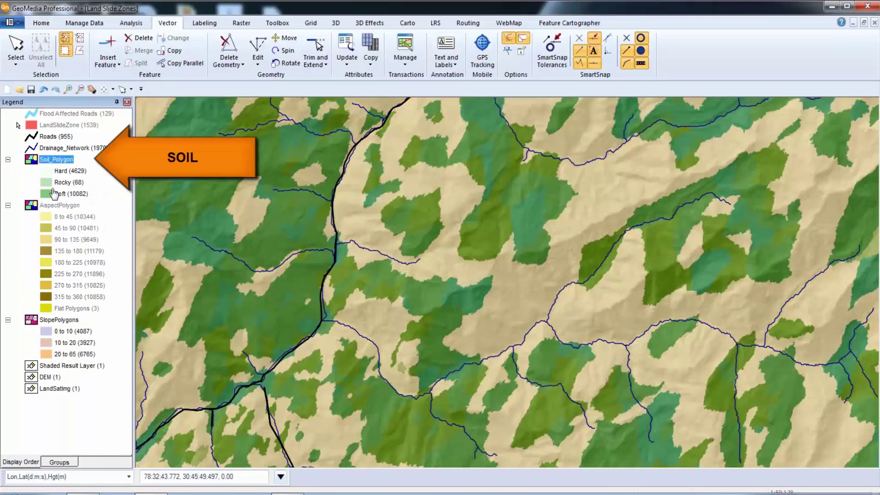
left_click(8, 205)
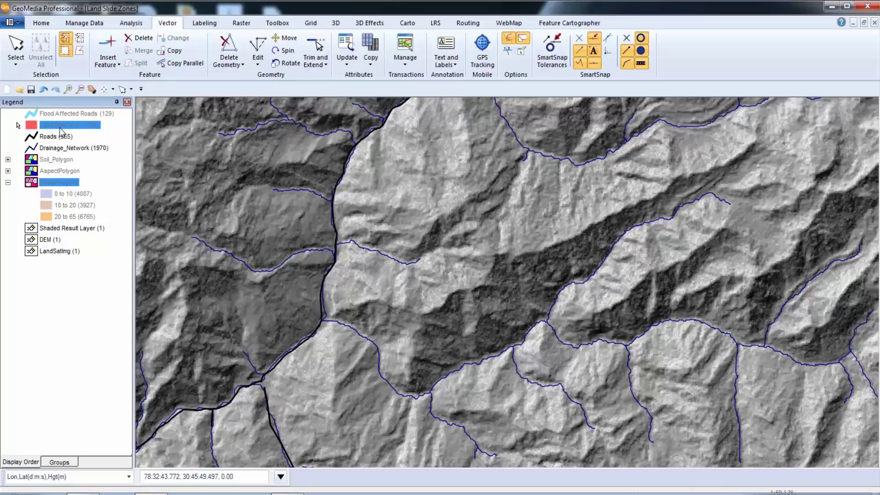
- Display the LandSlideZone layer on the hillshade and exit pan mode
right_click(60, 130)
left_click(85, 134)
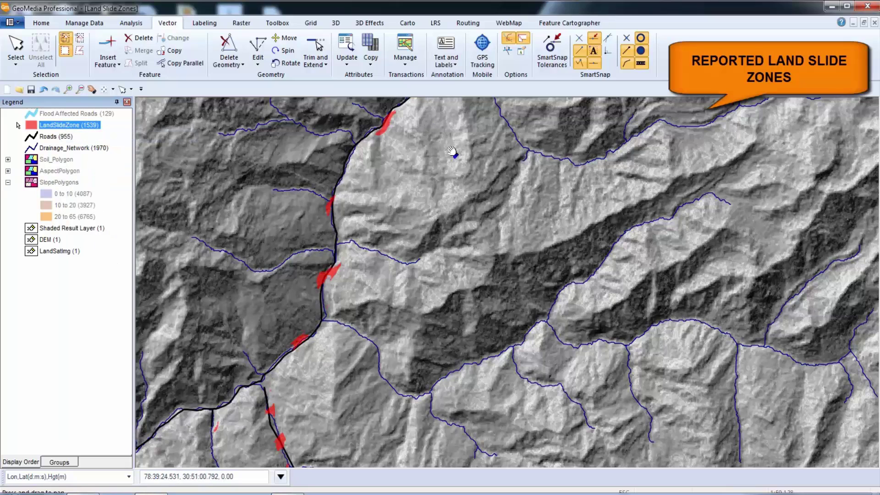
key("Escape")
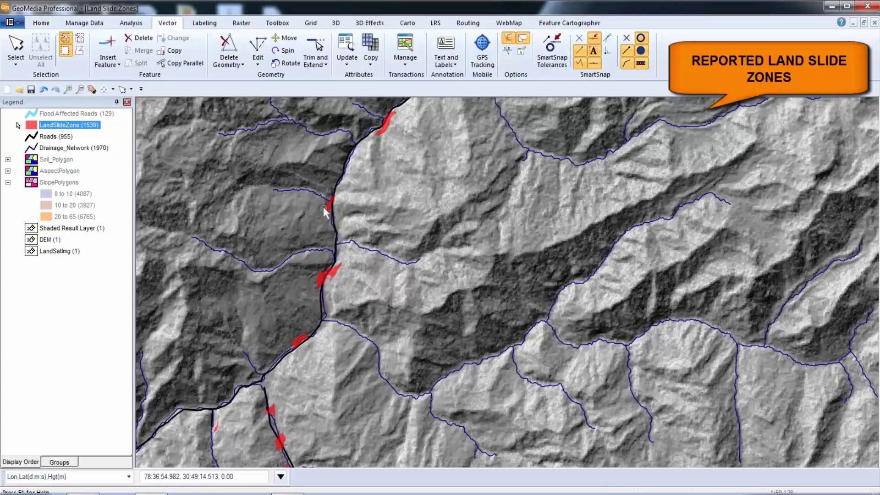
- Open a landslide polygon's properties and browse through its linked site photos
double_click(325, 205)
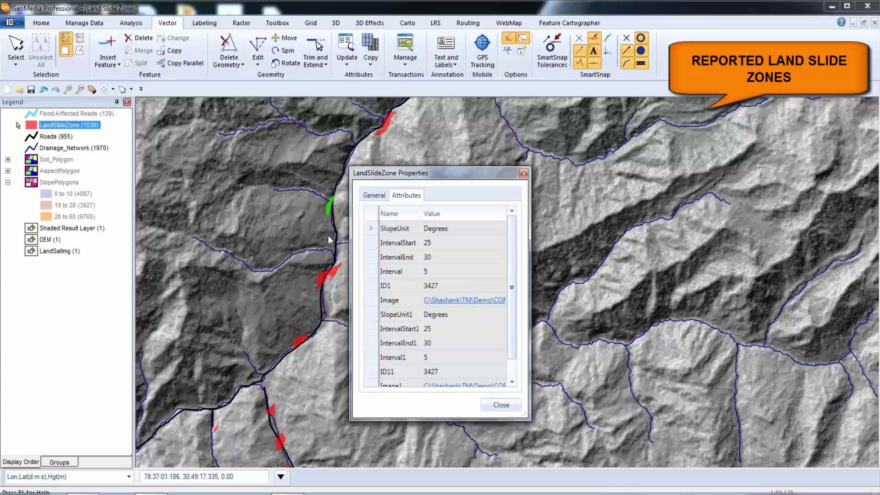
left_click_drag(428, 173, 274, 196)
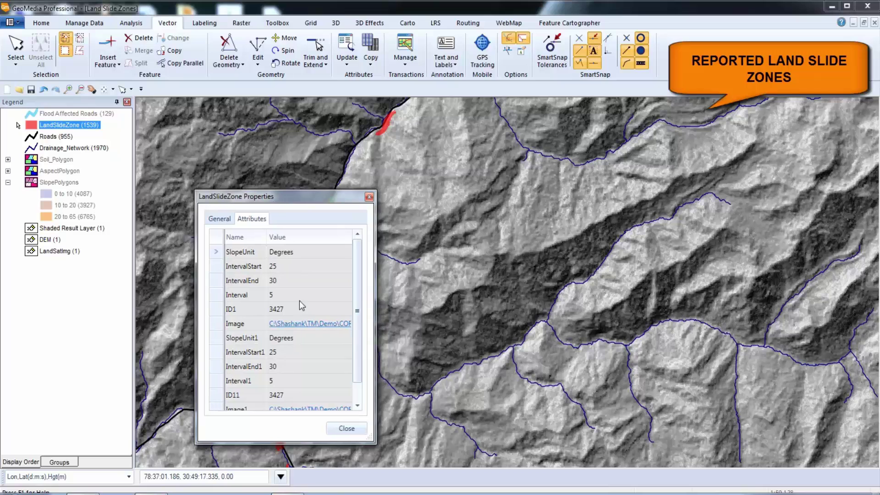
left_click(308, 324)
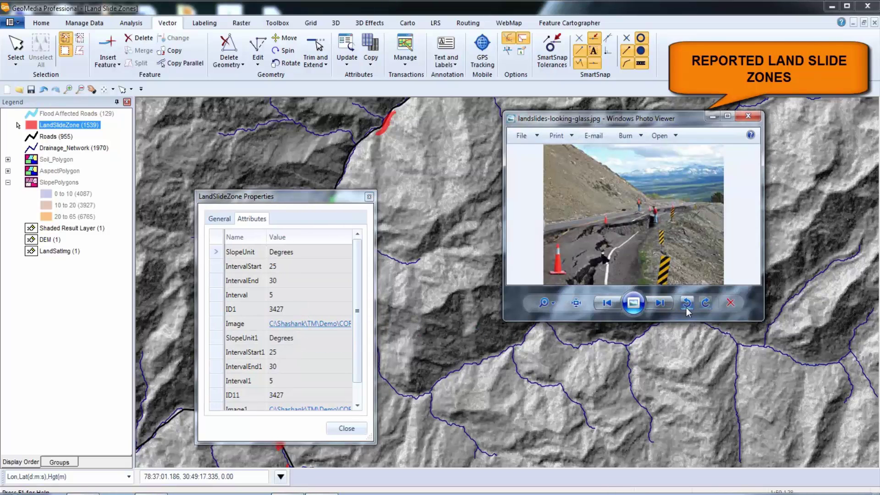
left_click(660, 303)
left_click(660, 304)
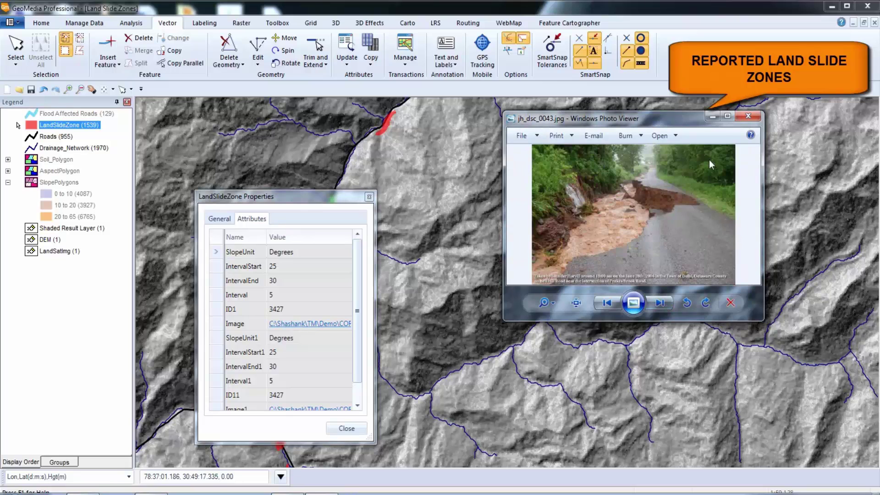
- Close the site photo and the landslide properties, and clear the map selection
left_click(749, 116)
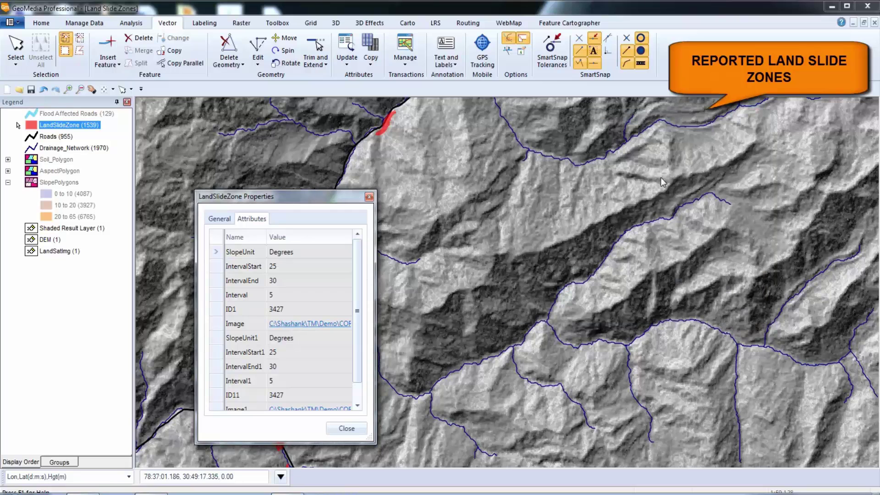
left_click(351, 431)
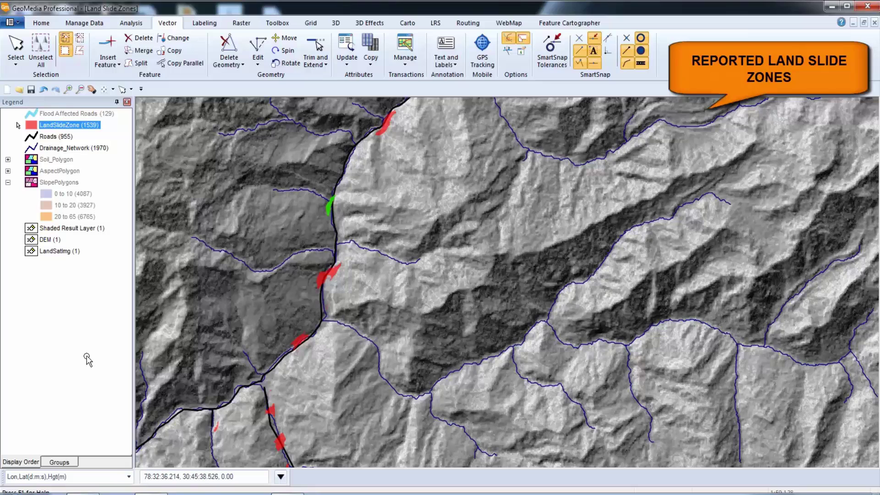
left_click(63, 329)
- Display the Flood Affected Roads layer as highlights along the road network
left_click(179, 314)
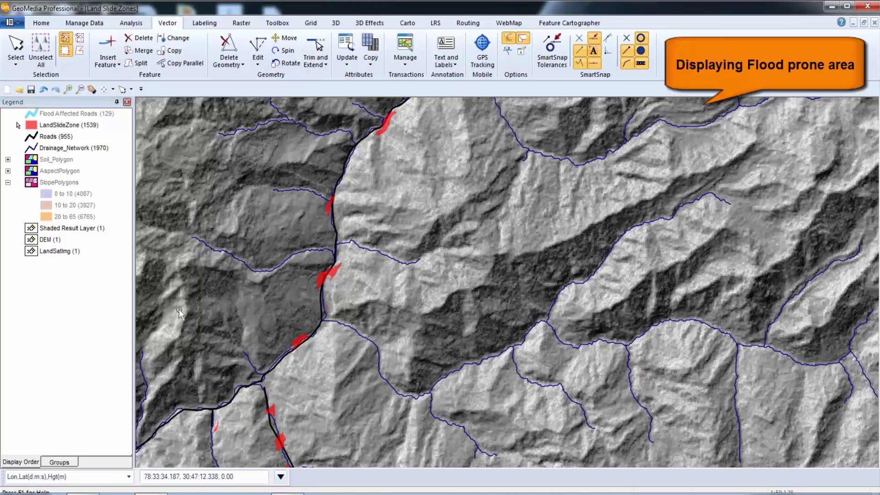
left_click(64, 115)
right_click(63, 117)
left_click(84, 118)
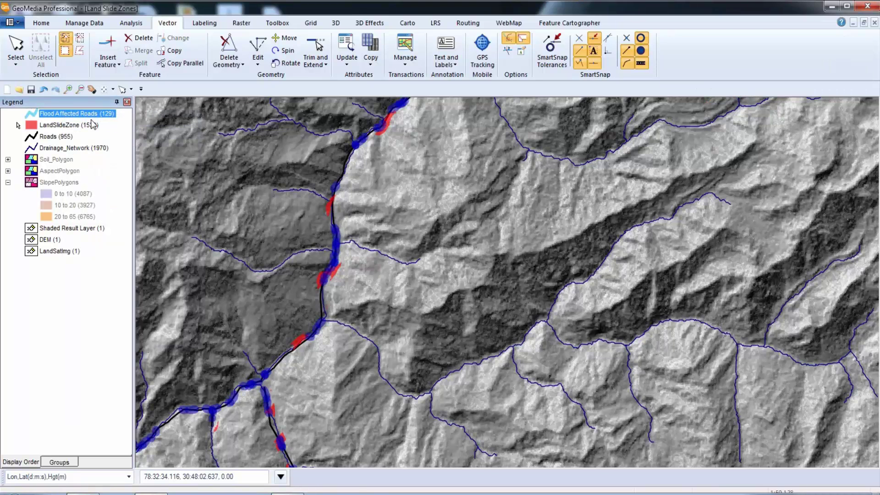
- Pan the map to centre the road junction and start Insert Feature for Roads
left_click(93, 90)
left_click_drag(308, 359, 324, 324)
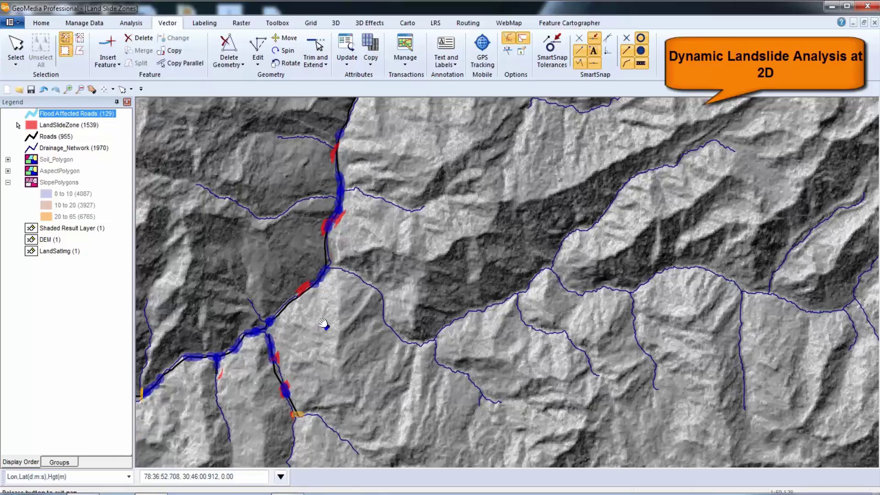
left_click(109, 43)
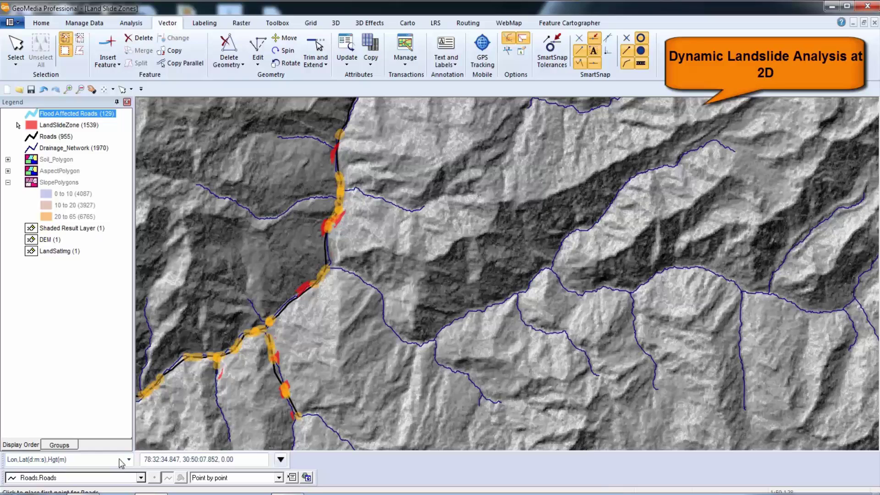
- Digitize a new road from the junction east along the valley floor, then exit Insert Feature
left_click(337, 282)
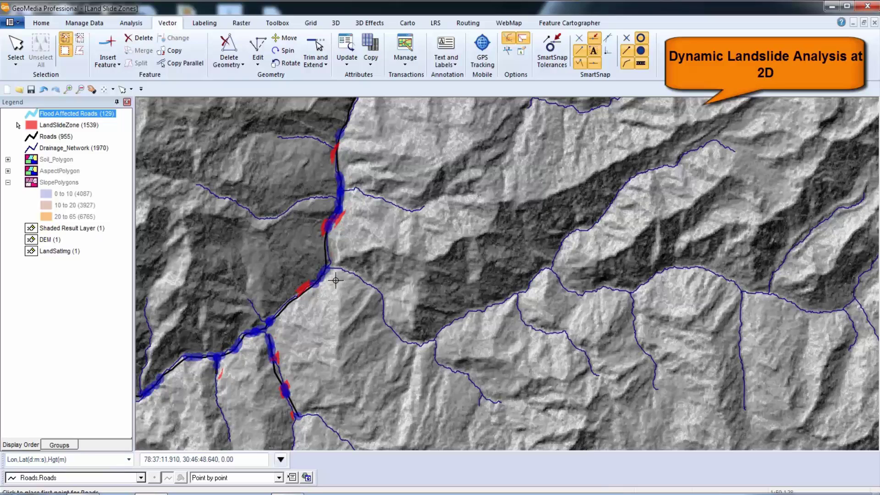
left_click(365, 301)
left_click(381, 331)
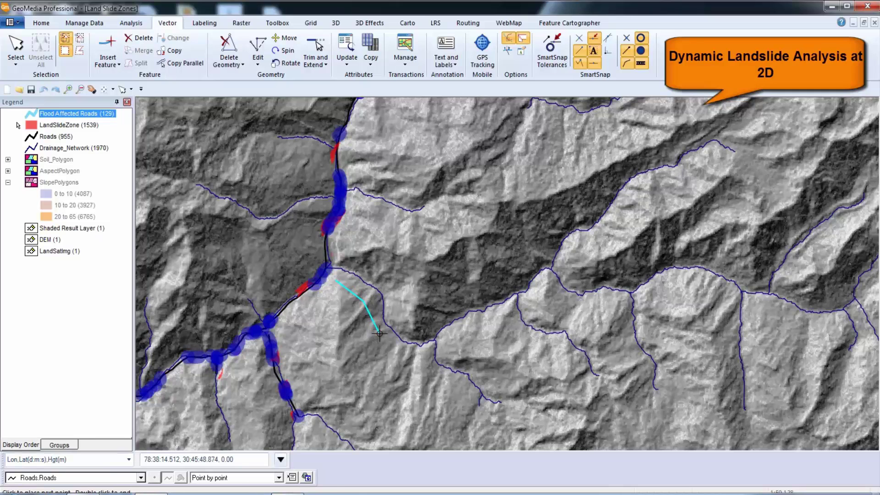
left_click(403, 354)
left_click(433, 356)
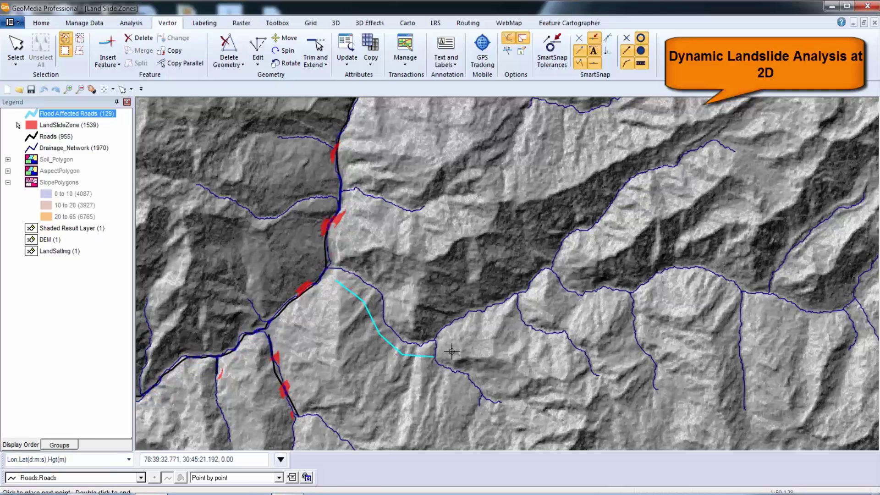
left_click(534, 301)
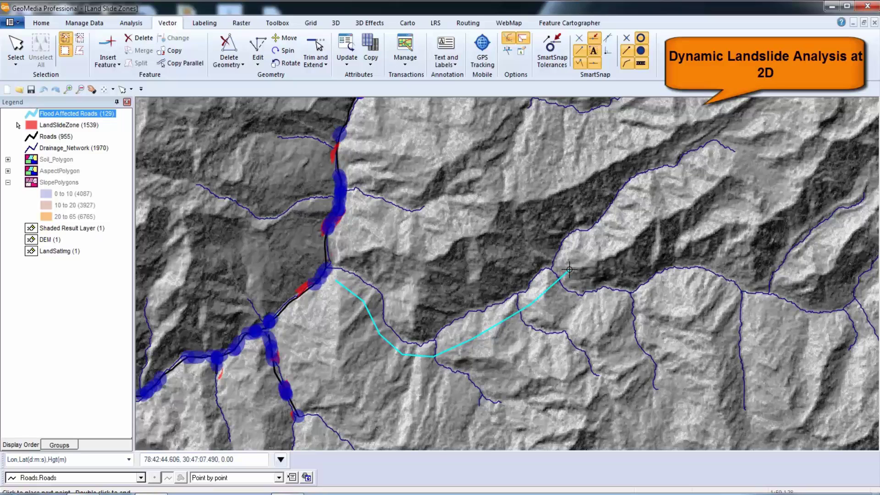
double_click(569, 269)
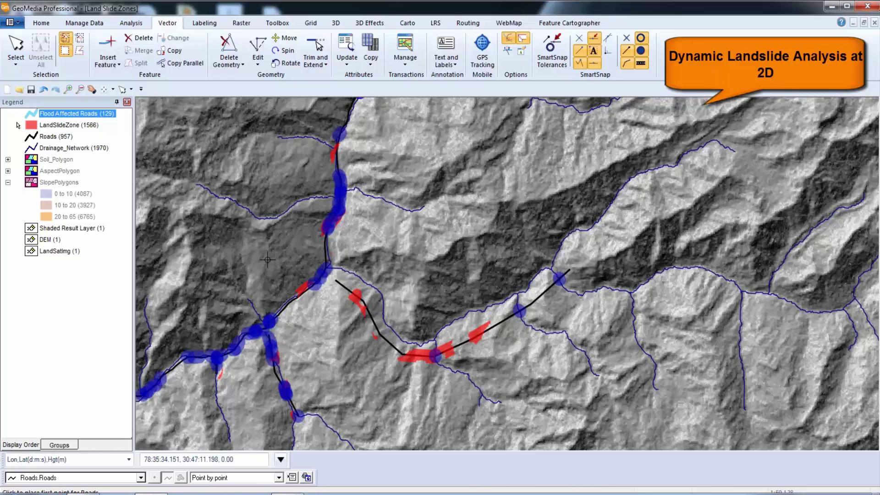
key("Escape")
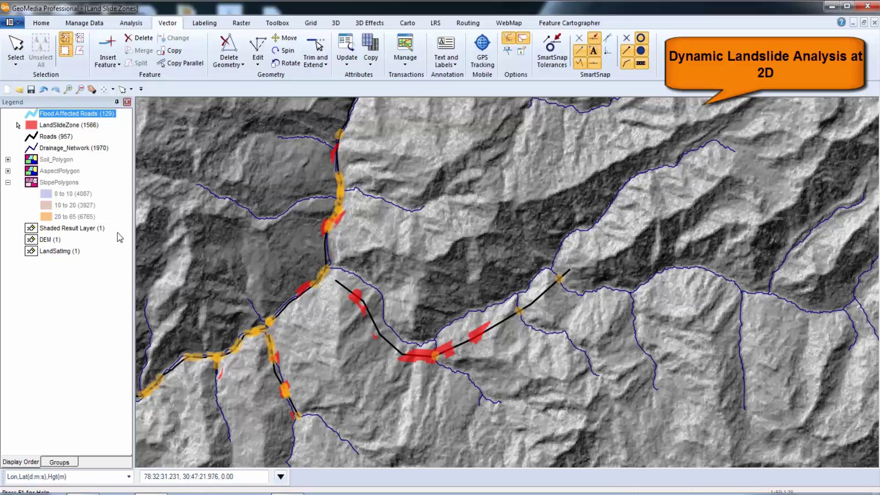
- Hide the Shaded Result Layer and Flood Affected Roads, then switch the map to 3D
right_click(47, 228)
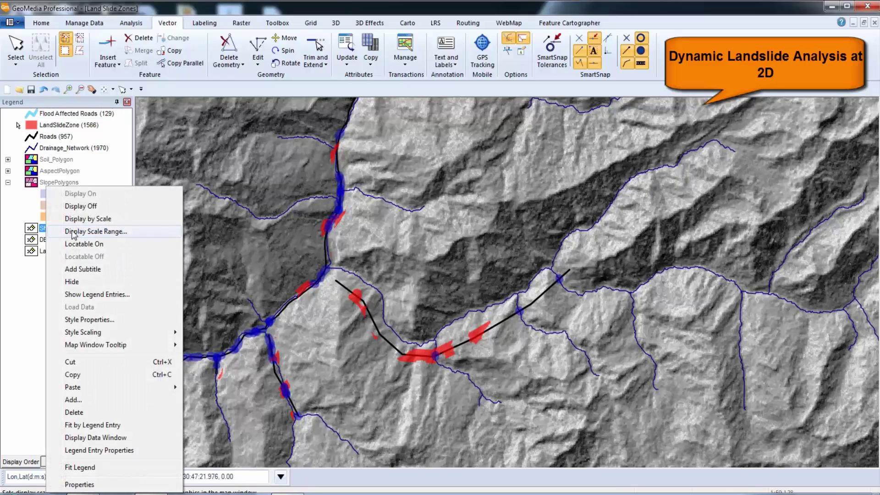
left_click(78, 207)
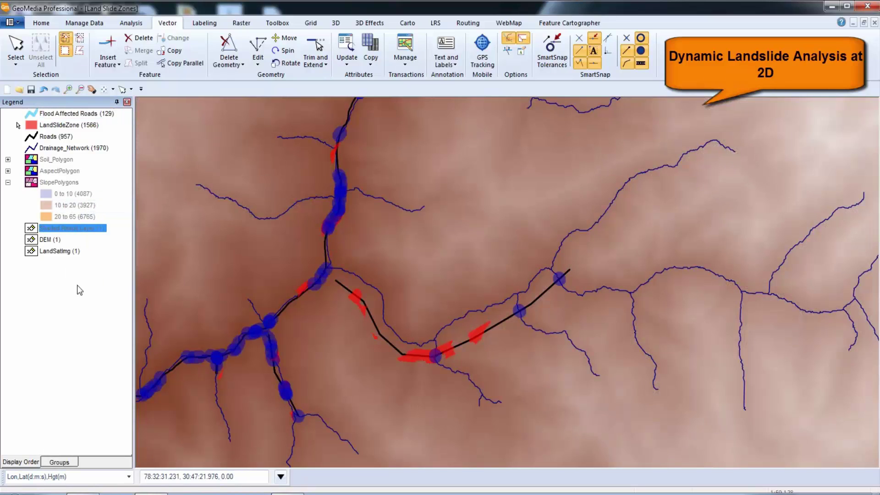
right_click(65, 116)
left_click(66, 128)
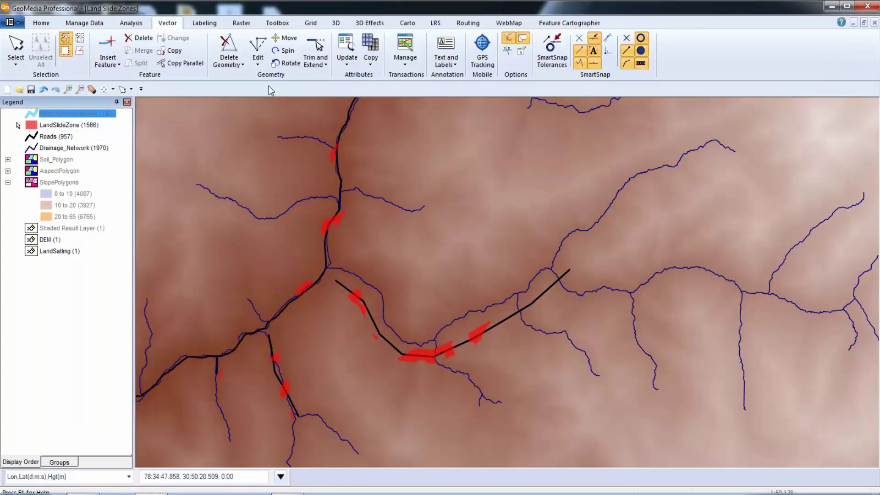
left_click(336, 23)
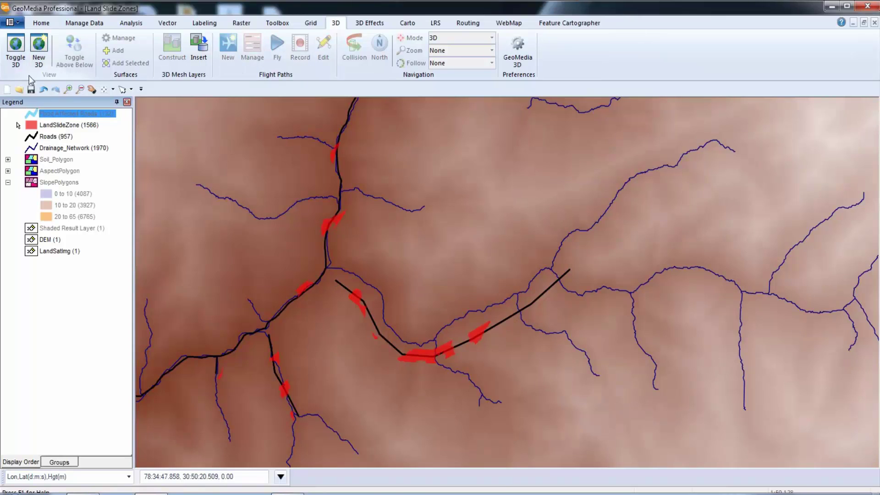
left_click(21, 56)
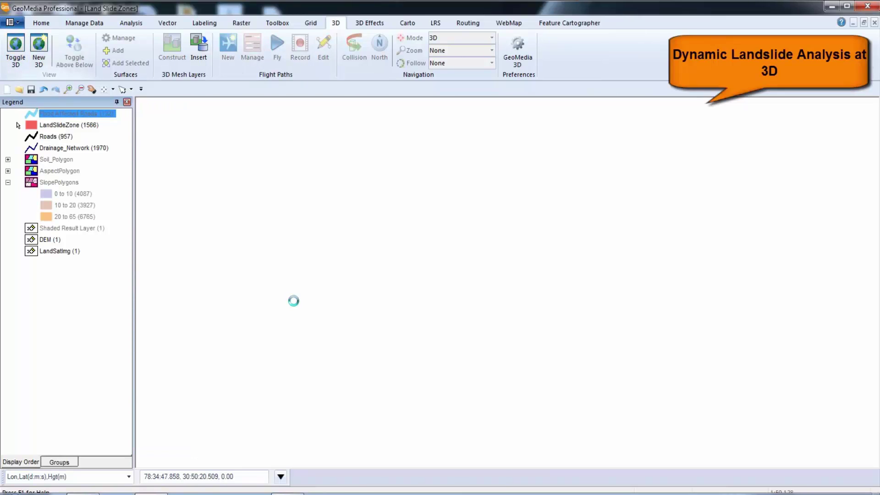